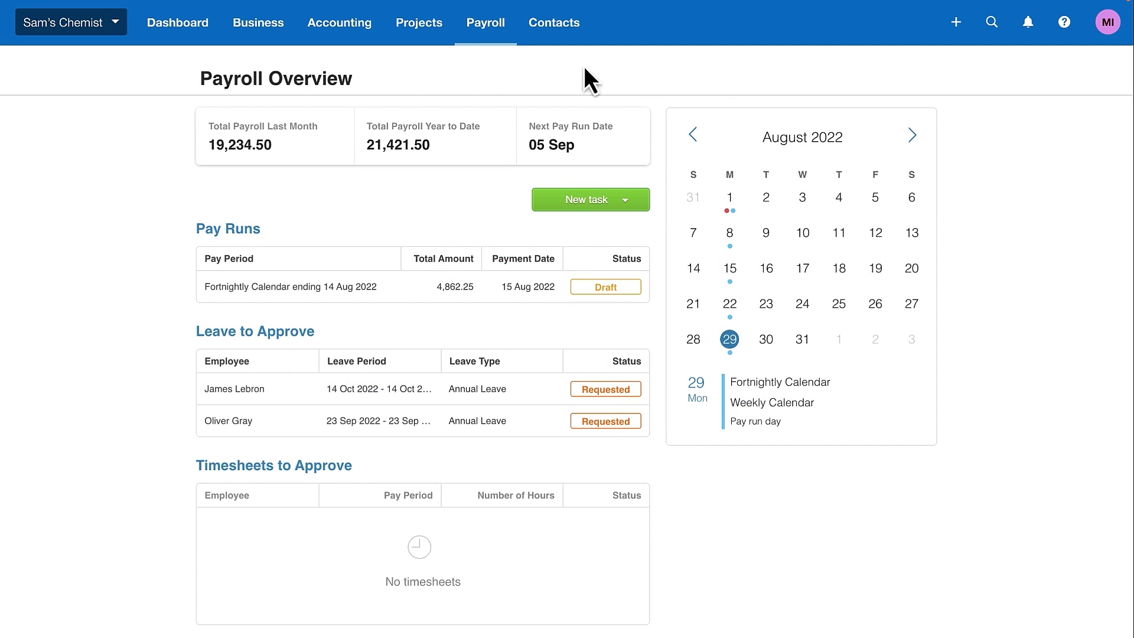
Step: Go from Single Touch Payroll's STP Phase 2 Step 2 'Replace pay items' to the Pay items settings
{"action": "left_click", "coordinate": [505, 35]}
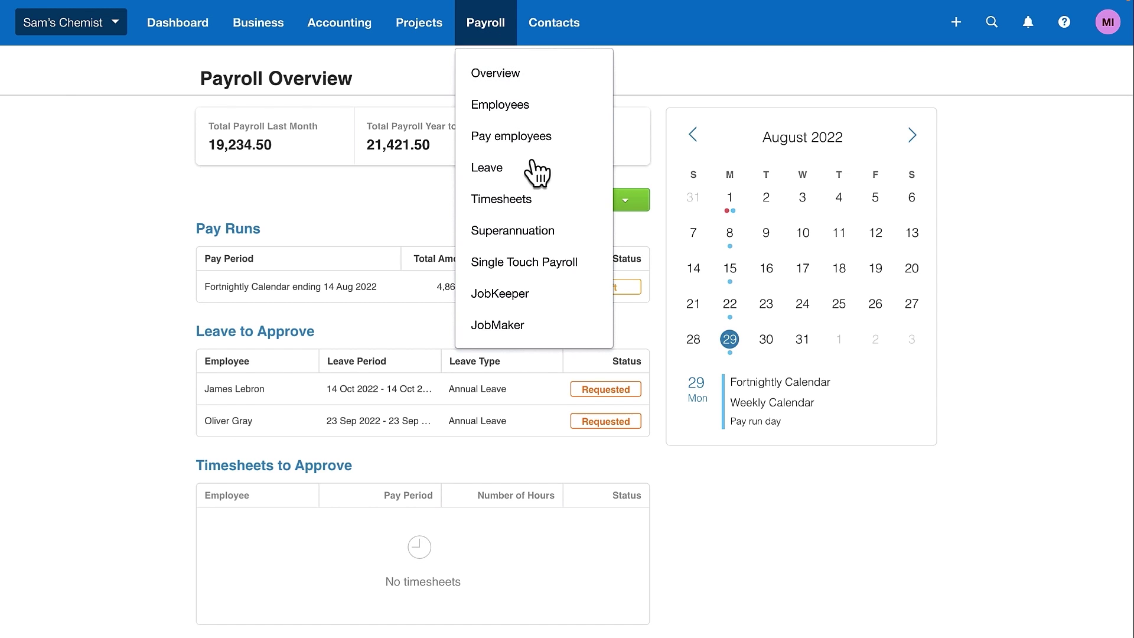
{"action": "left_click", "coordinate": [568, 265]}
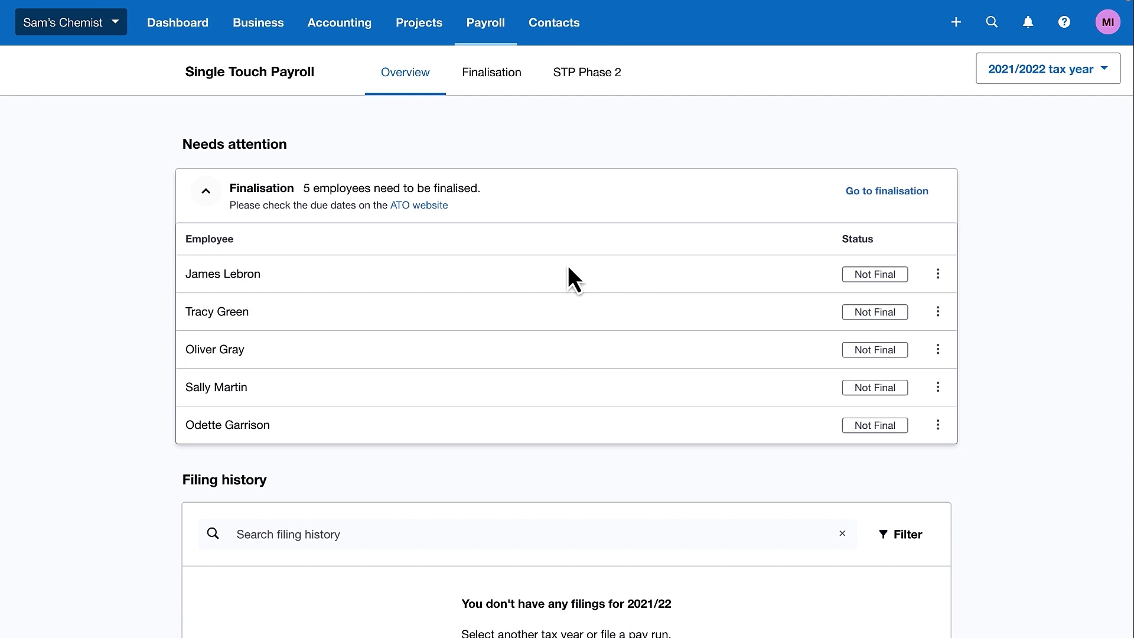
{"action": "left_click", "coordinate": [617, 96]}
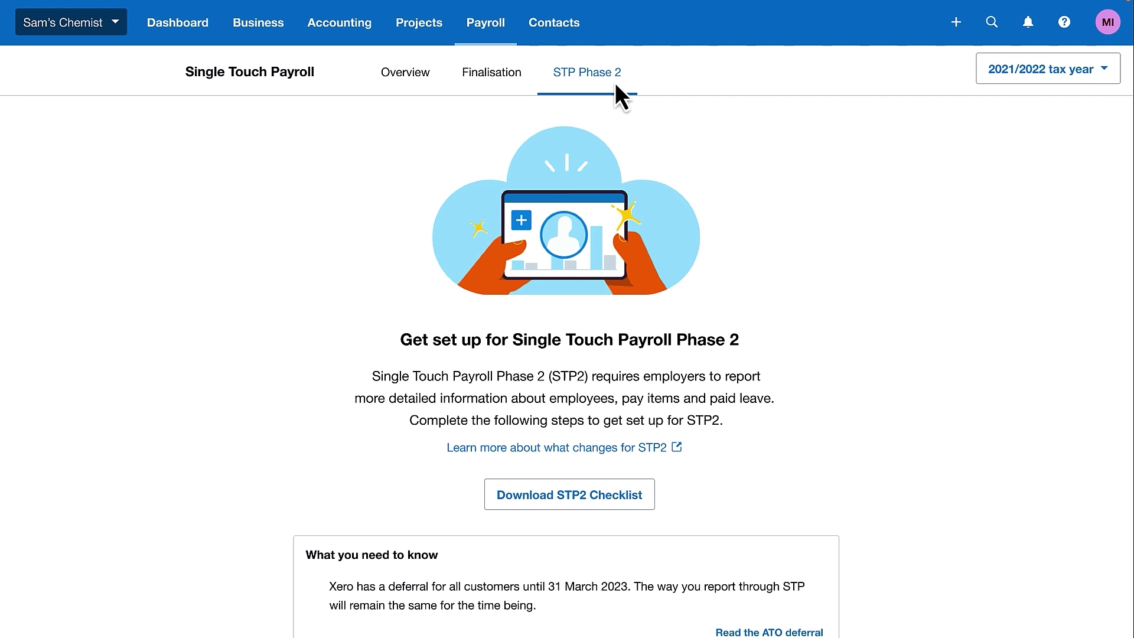
{"action": "scroll", "coordinate": [888, 229], "scroll_direction": "down", "scroll_amount": 10}
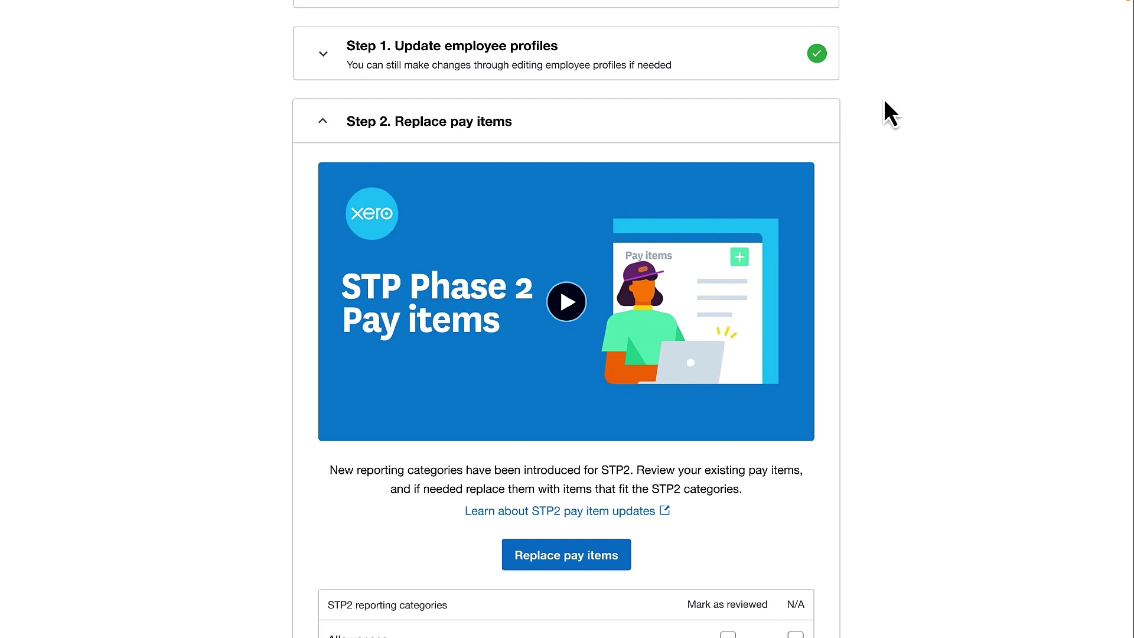
{"action": "left_click", "coordinate": [558, 559]}
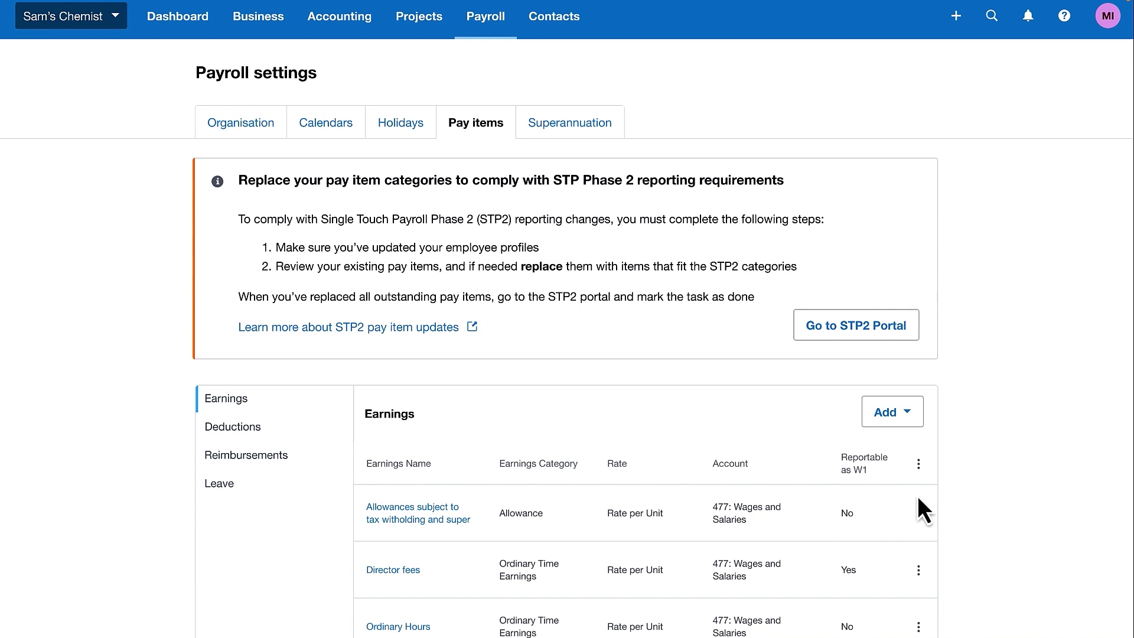
Step: Review the full Earnings list and bring up the Quarterly Sales Bonus item's actions
{"action": "scroll", "coordinate": [993, 490], "scroll_direction": "down", "scroll_amount": 5}
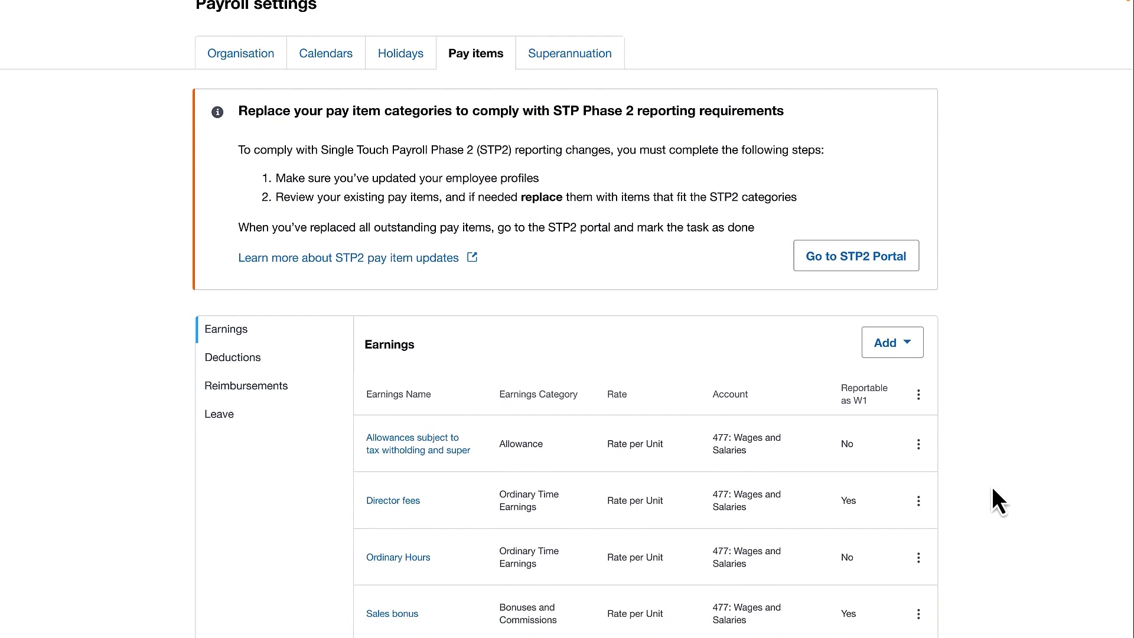
{"action": "scroll", "coordinate": [993, 490], "scroll_direction": "down", "scroll_amount": 2}
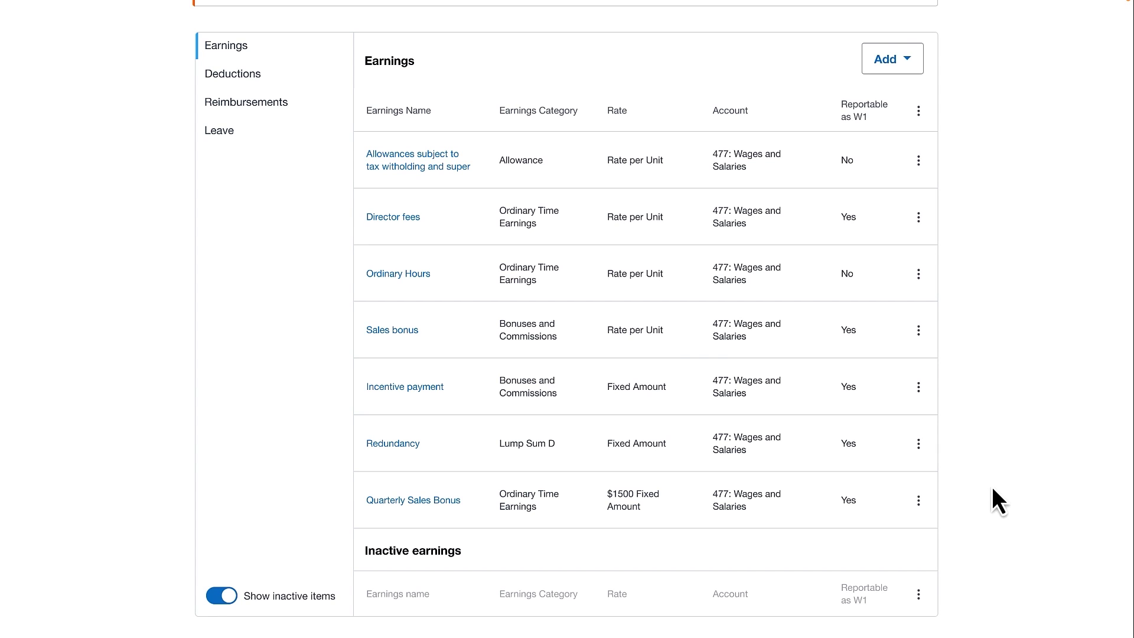
{"action": "left_click", "coordinate": [919, 500]}
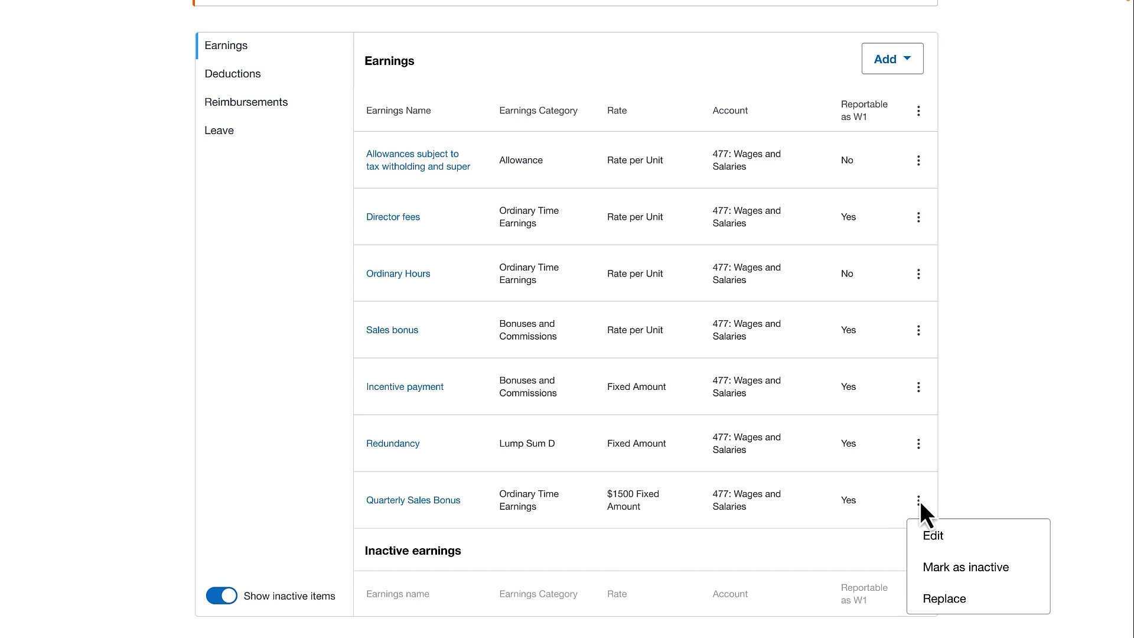
Step: Replace Quarterly Sales Bonus using the Bonuses and commissions reporting category
{"action": "left_click", "coordinate": [967, 599]}
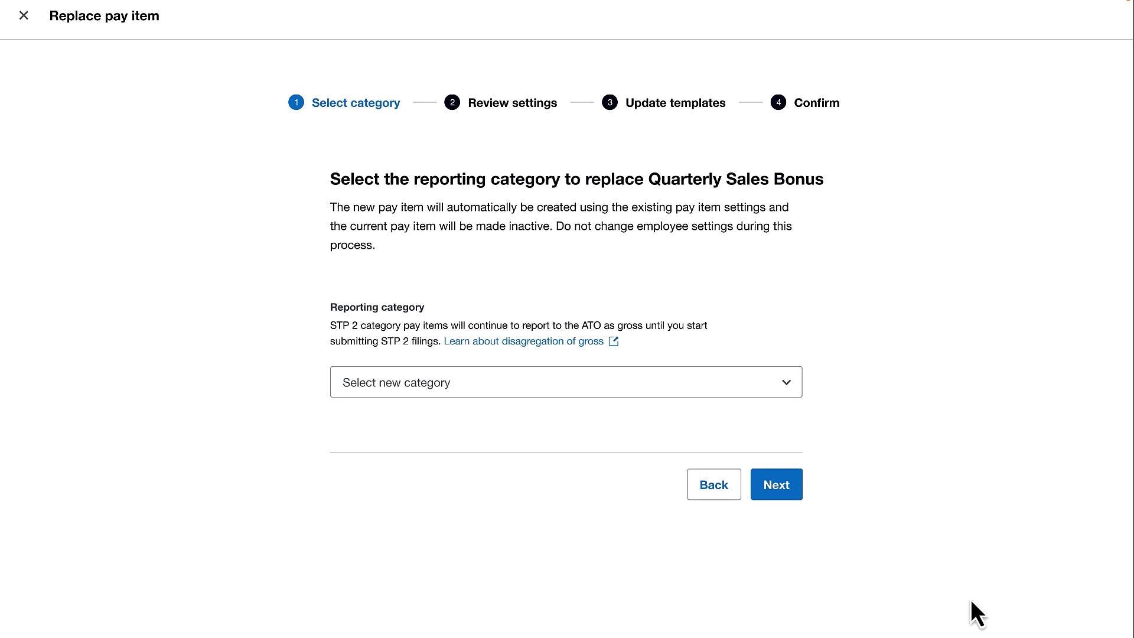
{"action": "left_click", "coordinate": [787, 383]}
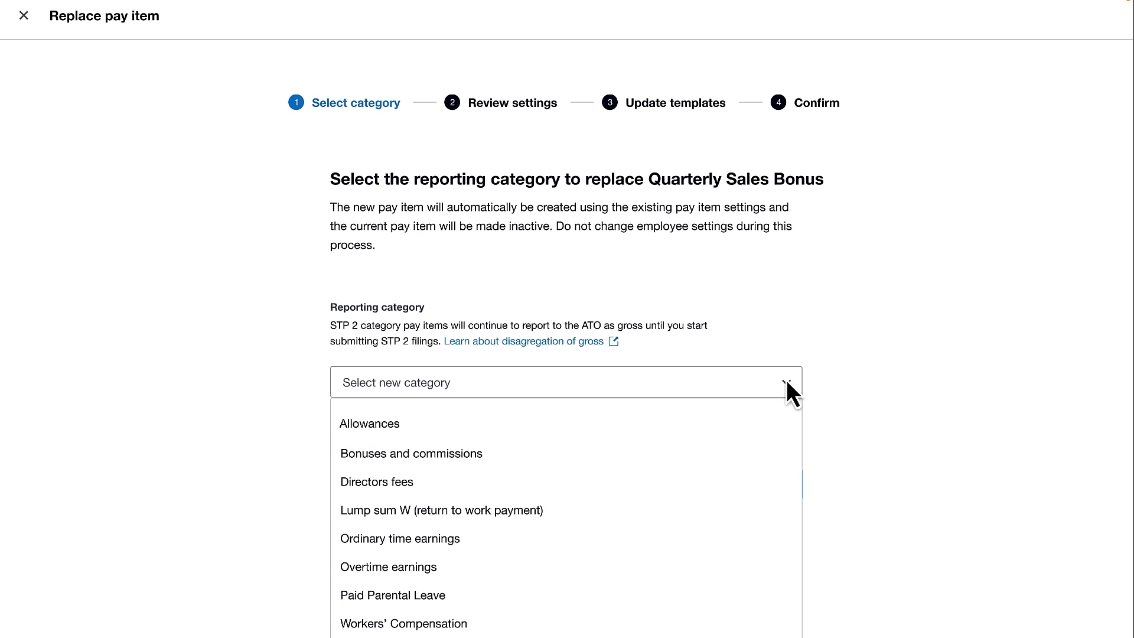
{"action": "left_click", "coordinate": [753, 467]}
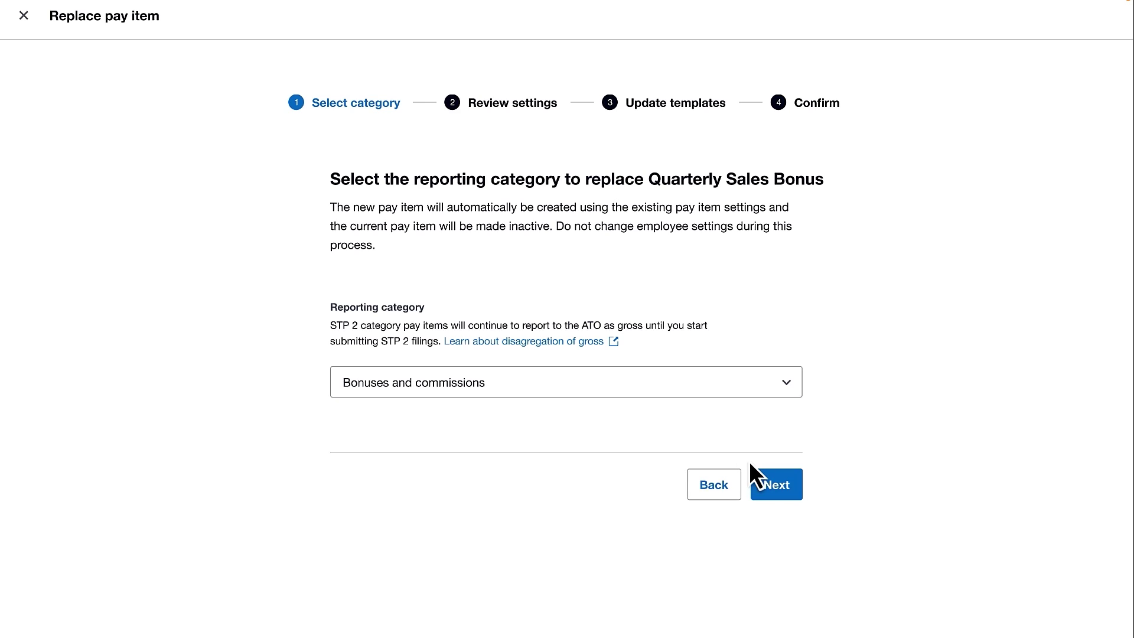
{"action": "left_click", "coordinate": [777, 485]}
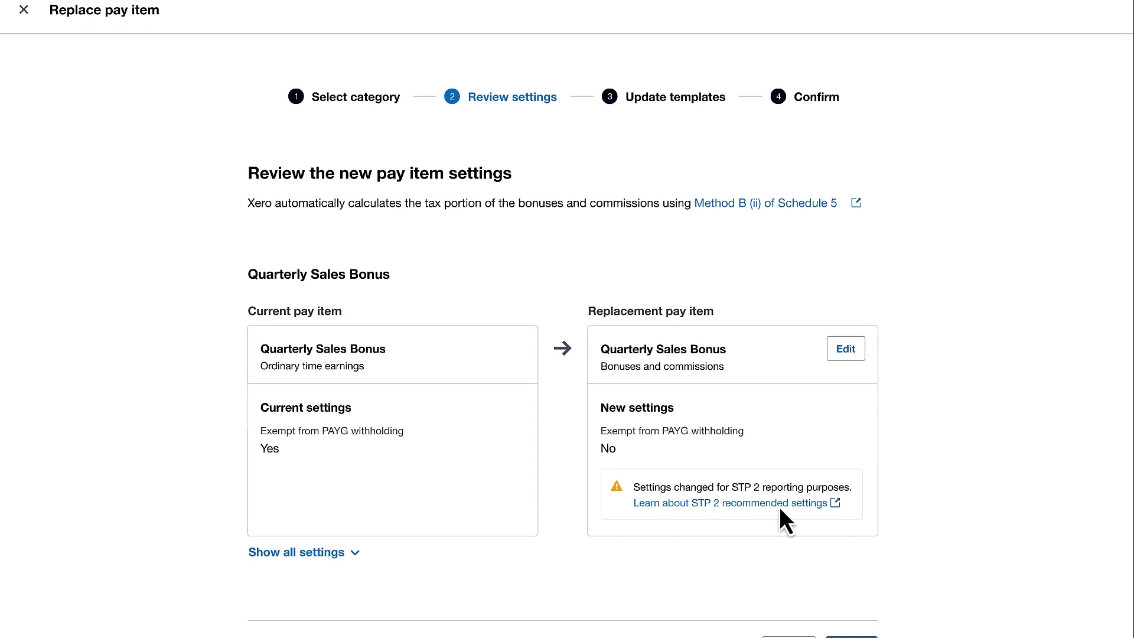
Step: Accept the reviewed Quarterly Sales Bonus settings and move on to Update templates
{"action": "scroll", "coordinate": [856, 526], "scroll_direction": "down", "scroll_amount": 1}
{"action": "left_click", "coordinate": [851, 611]}
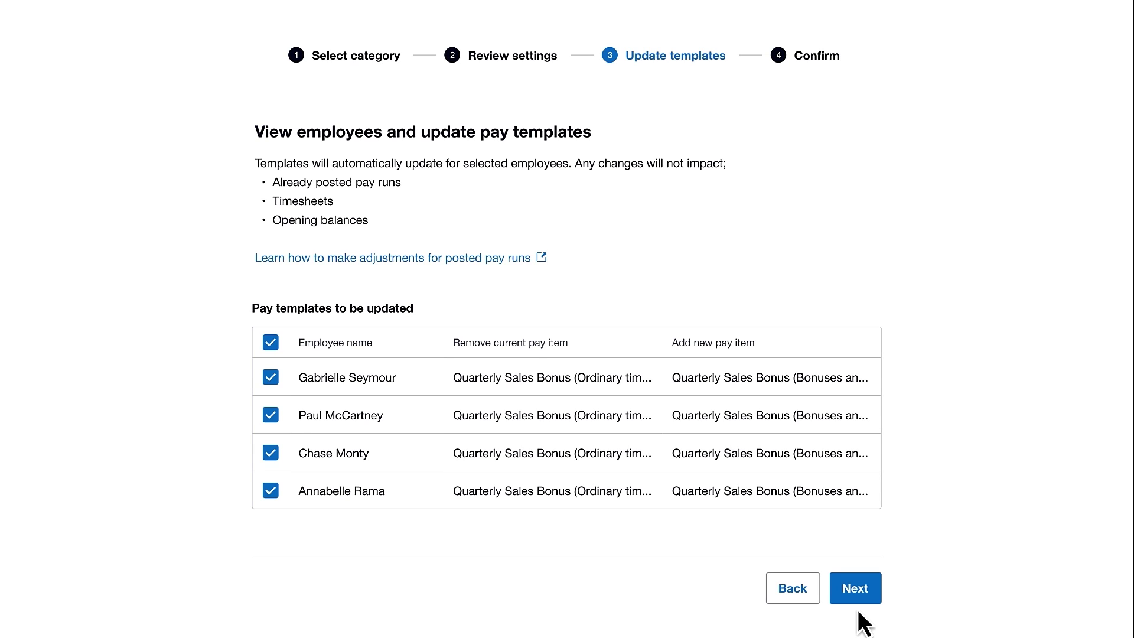
Step: Keep all four employees' pay templates selected and proceed to Confirm updates
{"action": "left_click", "coordinate": [270, 378]}
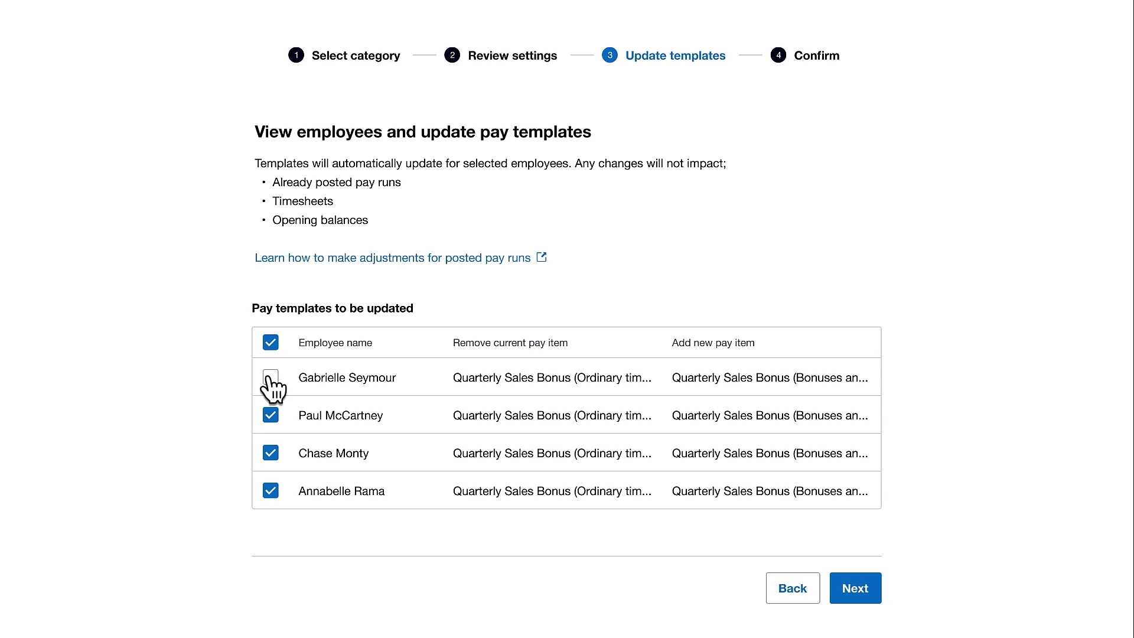
{"action": "left_click", "coordinate": [271, 378]}
{"action": "left_click", "coordinate": [866, 587]}
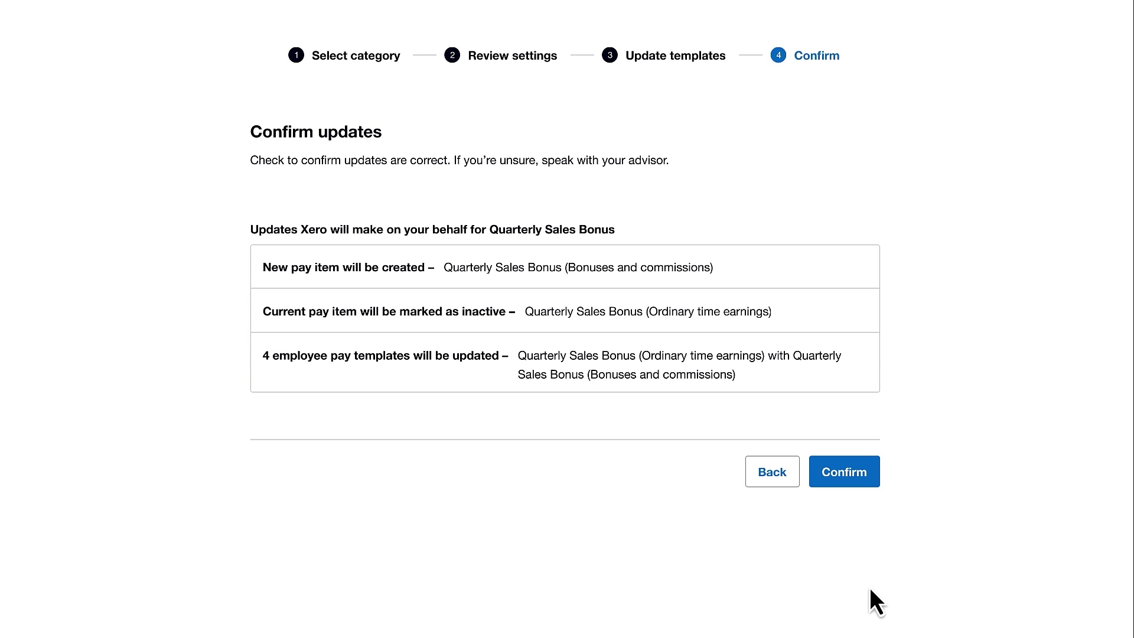
Step: Confirm the Quarterly Sales Bonus replacement and return to the Pay items settings
{"action": "left_click", "coordinate": [853, 481]}
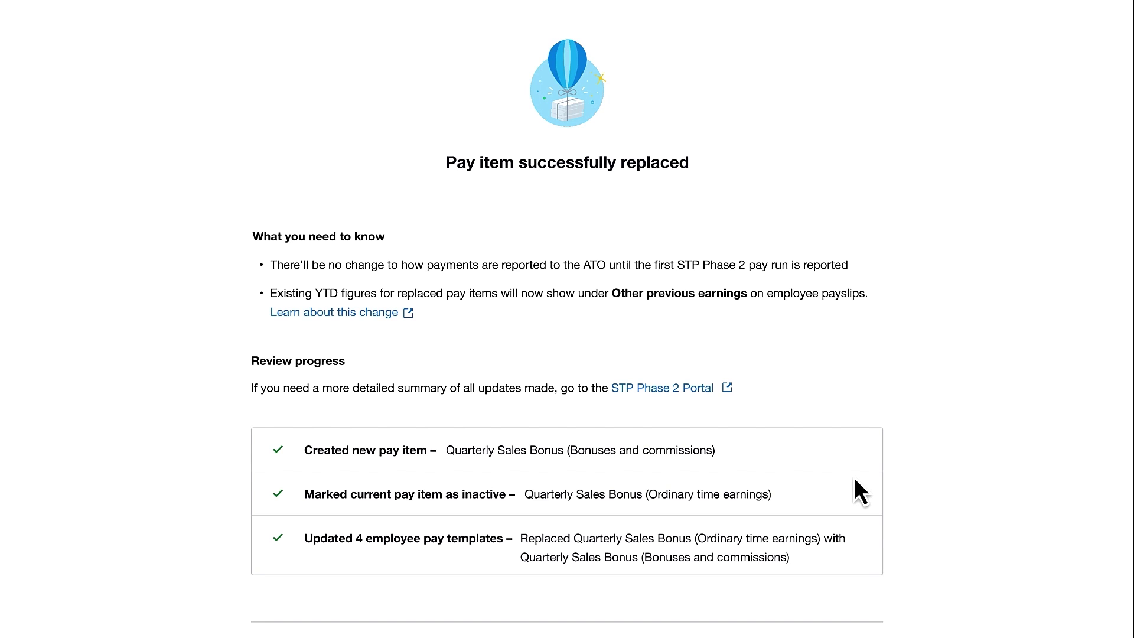
{"action": "scroll", "coordinate": [855, 479], "scroll_direction": "down", "scroll_amount": 3}
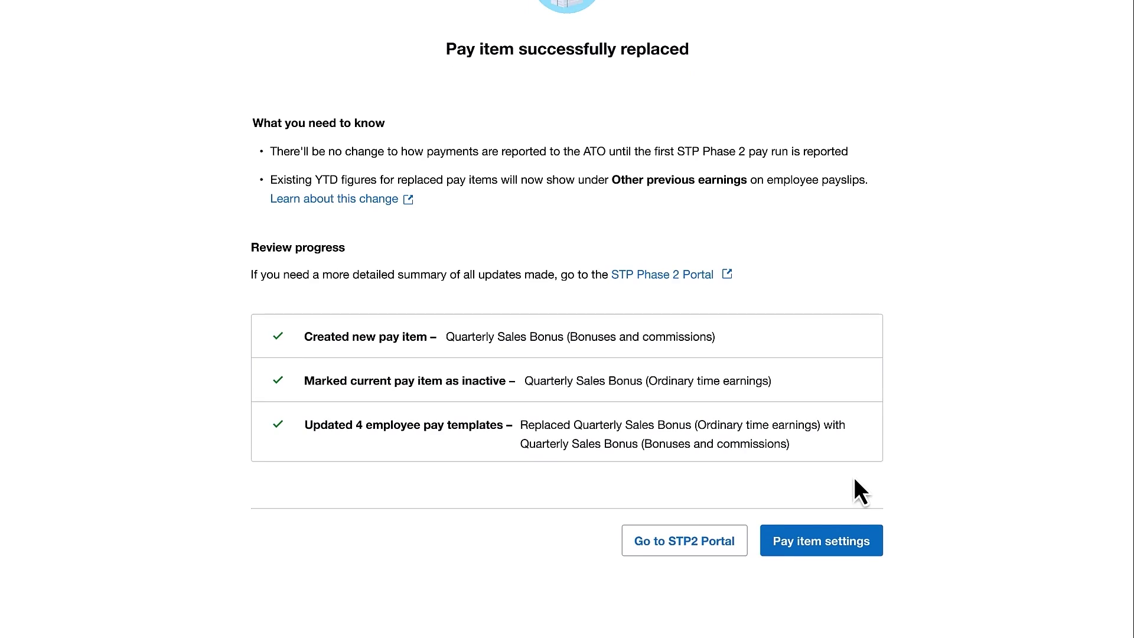
{"action": "left_click", "coordinate": [849, 543]}
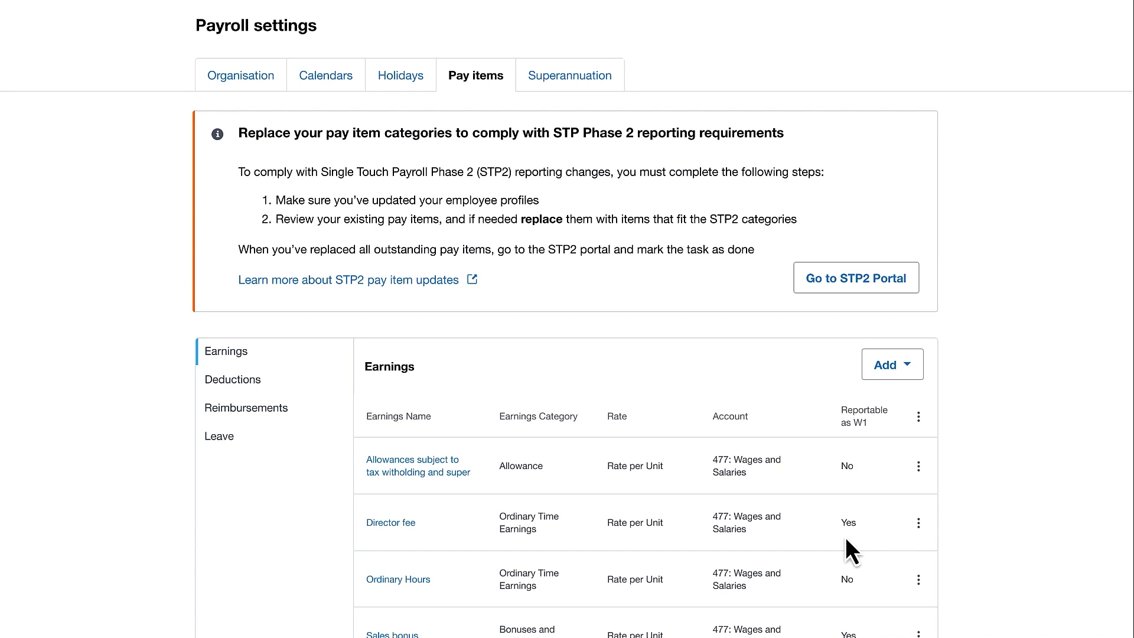
Step: Verify the old Ordinary Time Quarterly Sales Bonus is inactive, then bring up Director fee's actions
{"action": "scroll", "coordinate": [846, 539], "scroll_direction": "down", "scroll_amount": 5}
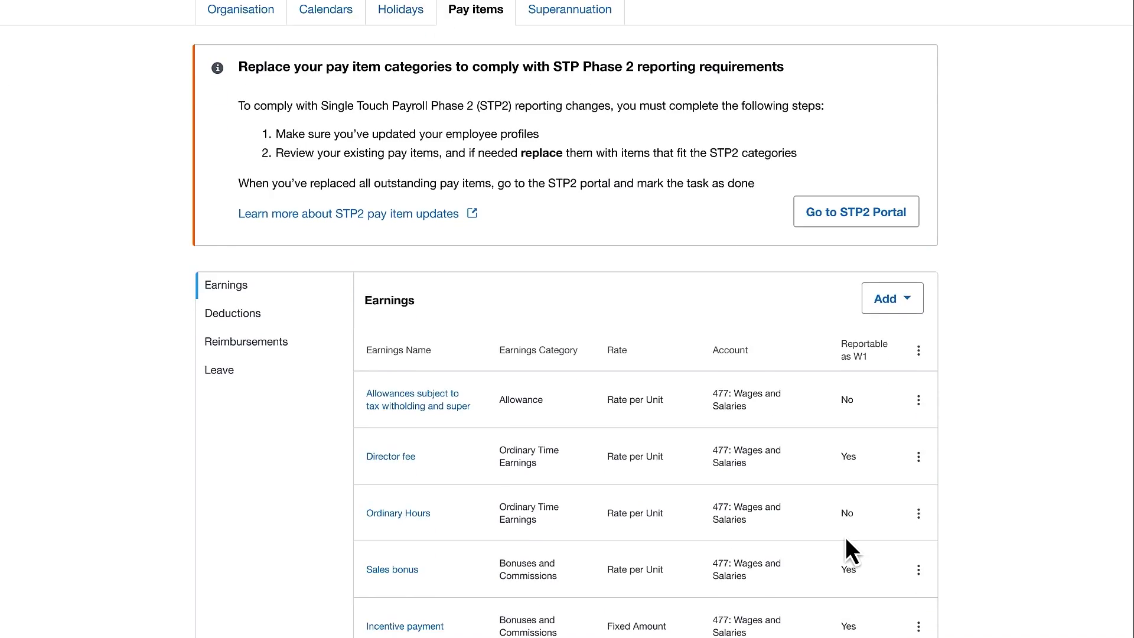
{"action": "scroll", "coordinate": [847, 539], "scroll_direction": "down", "scroll_amount": 2}
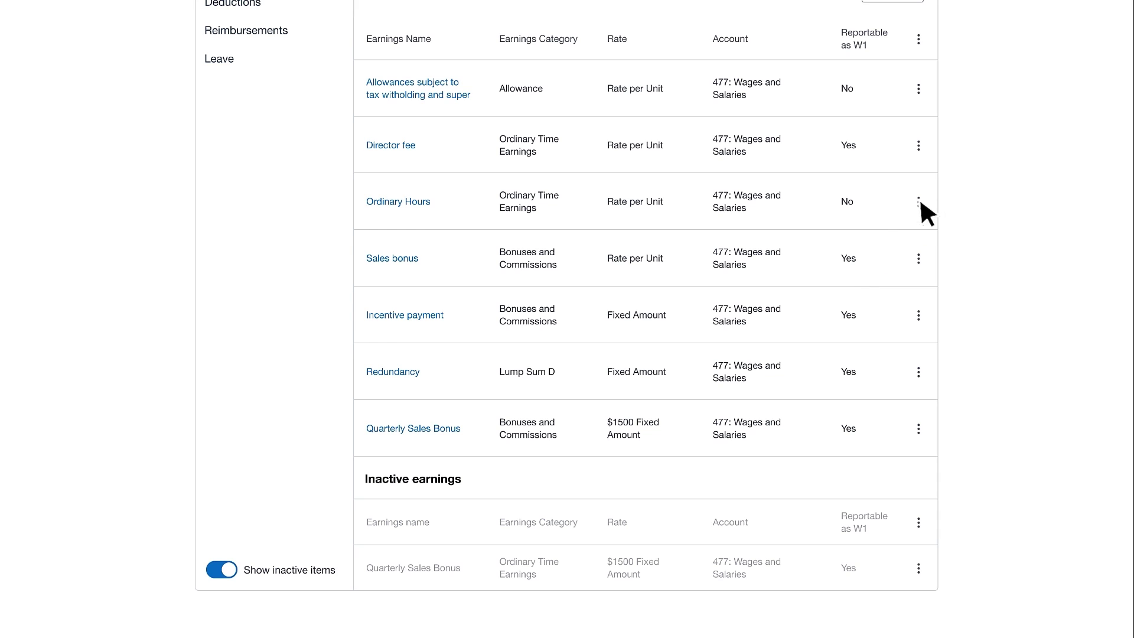
{"action": "left_click", "coordinate": [919, 146]}
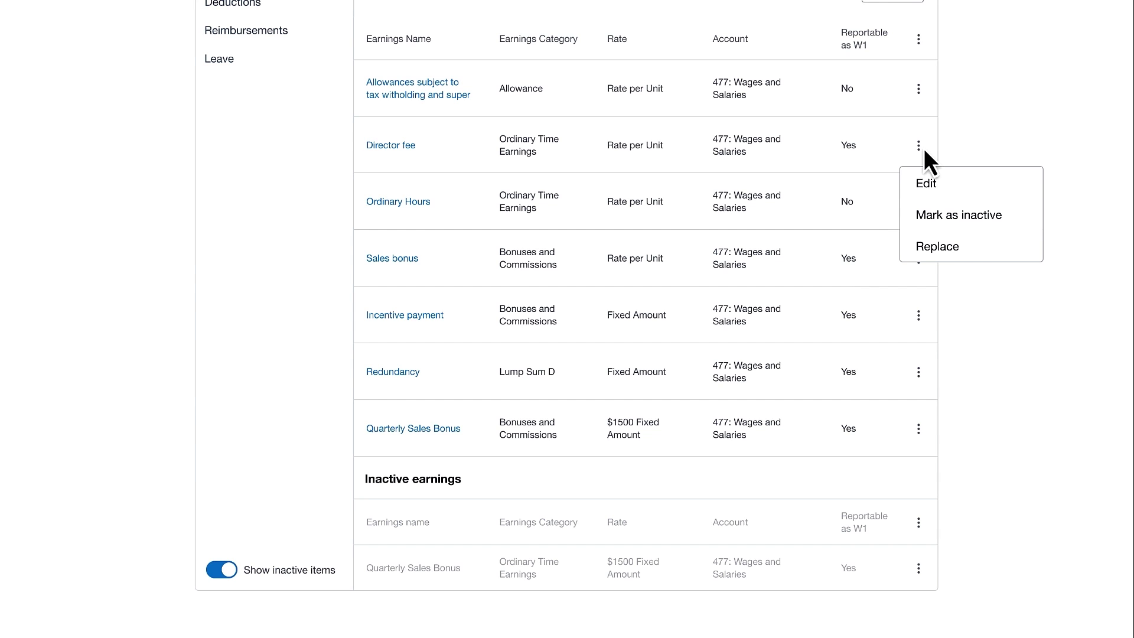
Step: Replace Director fee using the Directors fees reporting category
{"action": "left_click", "coordinate": [936, 249]}
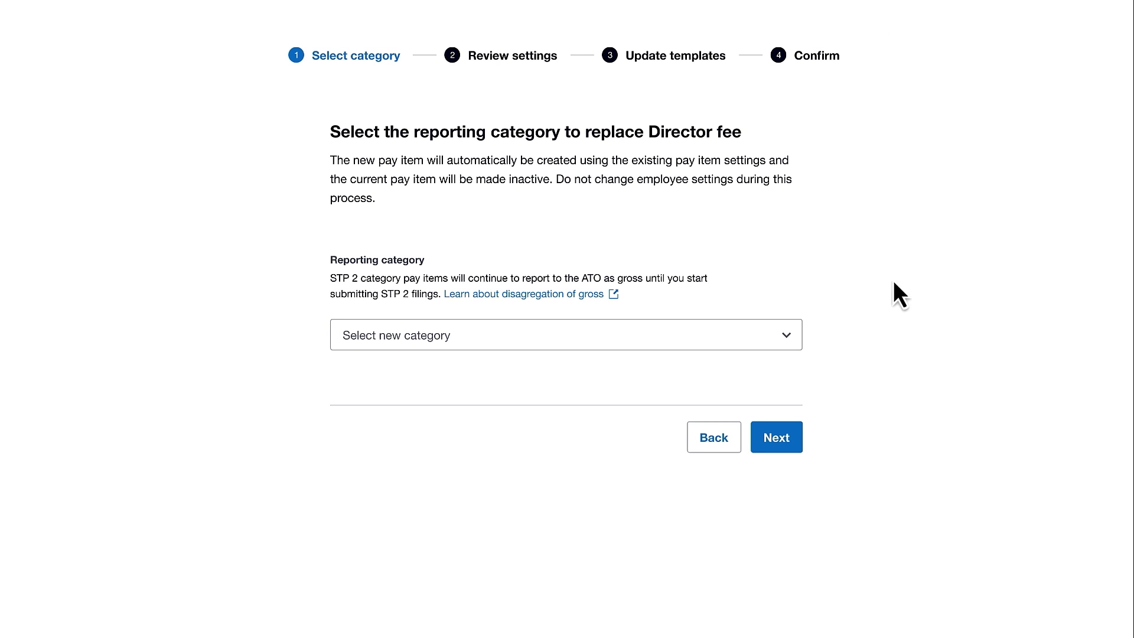
{"action": "left_click", "coordinate": [787, 339]}
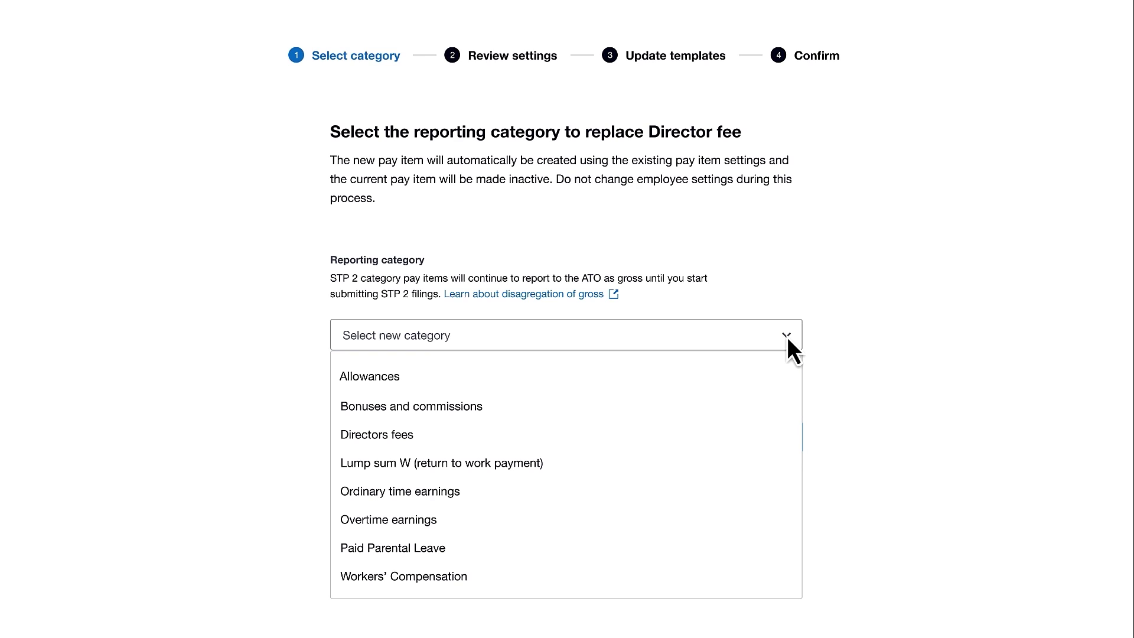
{"action": "left_click", "coordinate": [436, 443]}
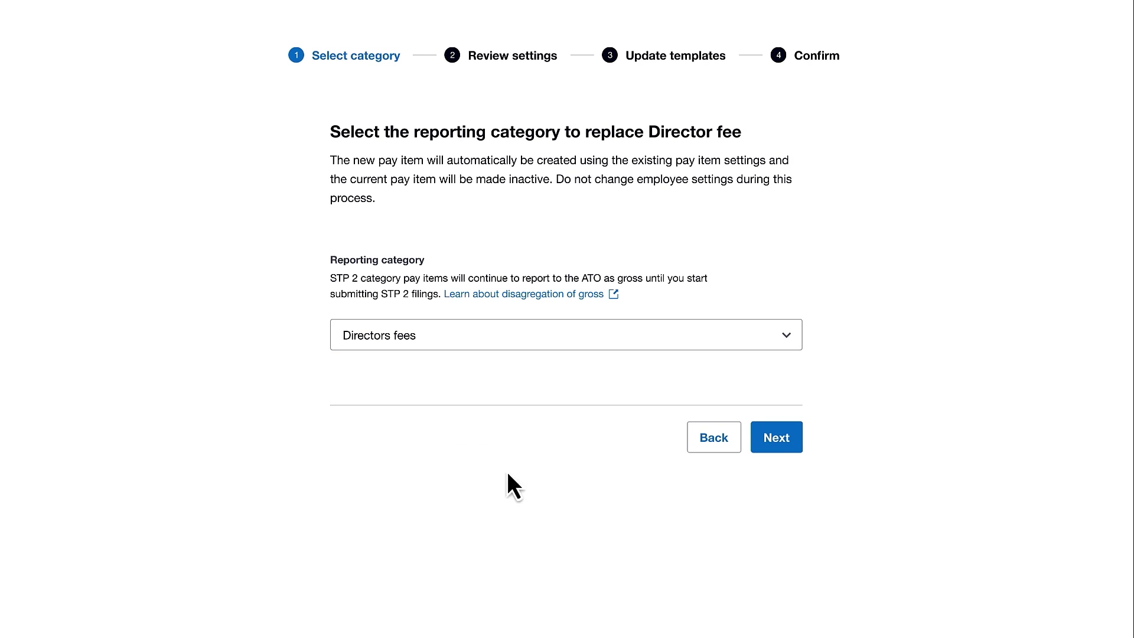
{"action": "left_click", "coordinate": [775, 438]}
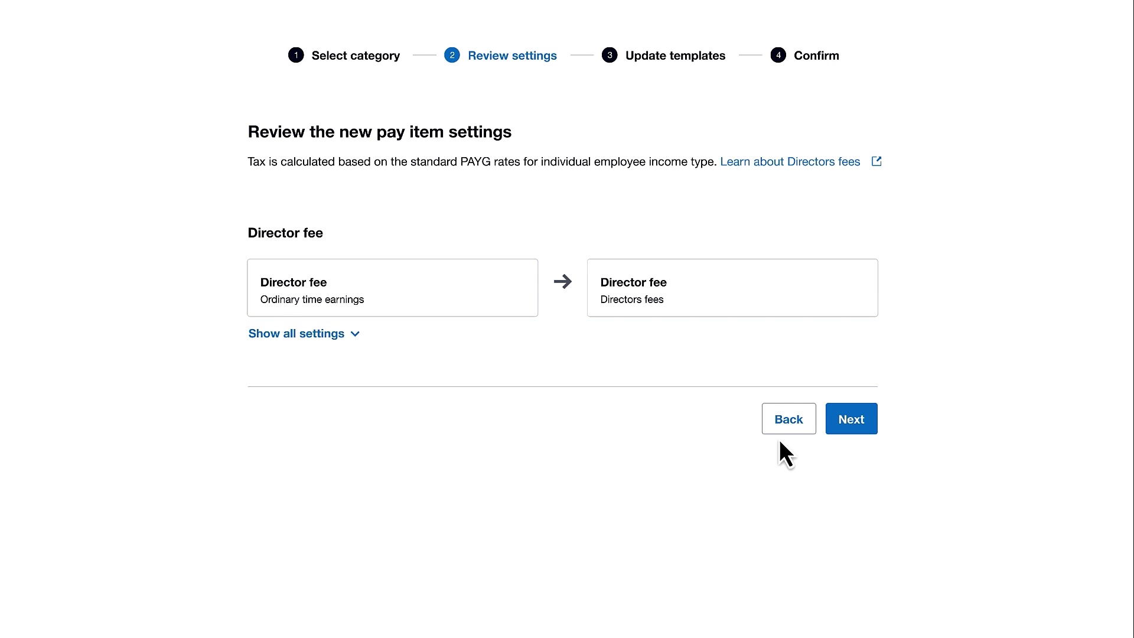
Step: Accept Director fee's reviewed settings and both employees' template updates
{"action": "left_click", "coordinate": [845, 424]}
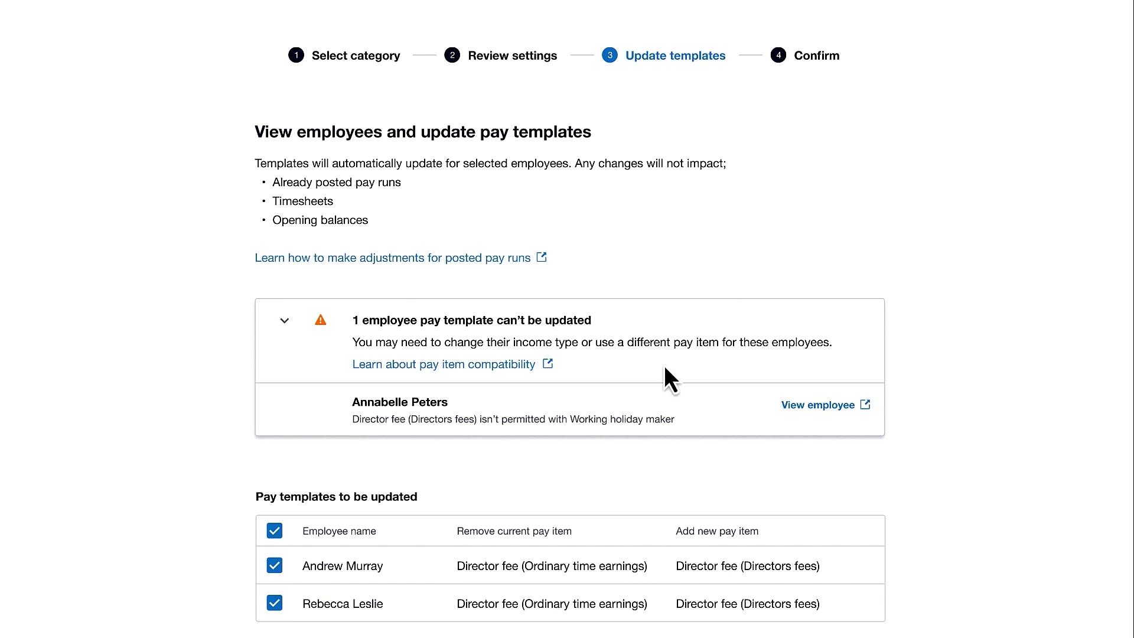
{"action": "scroll", "coordinate": [933, 391], "scroll_direction": "down", "scroll_amount": 4}
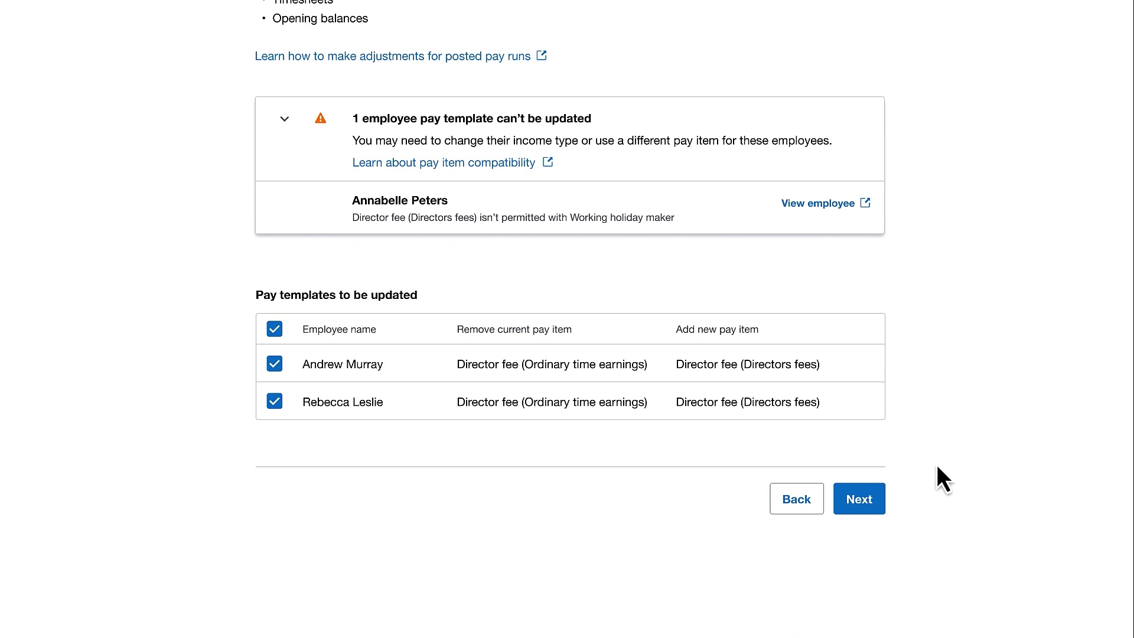
{"action": "left_click", "coordinate": [869, 500]}
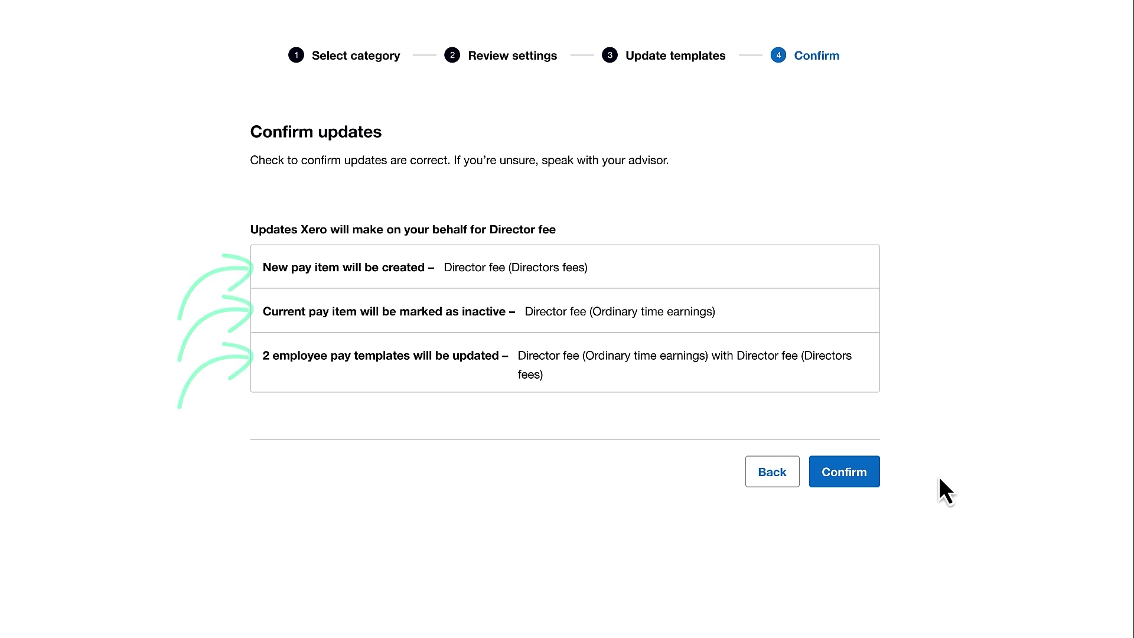
Step: Confirm the Director fee replacement and return to the Pay items settings
{"action": "left_click", "coordinate": [859, 476]}
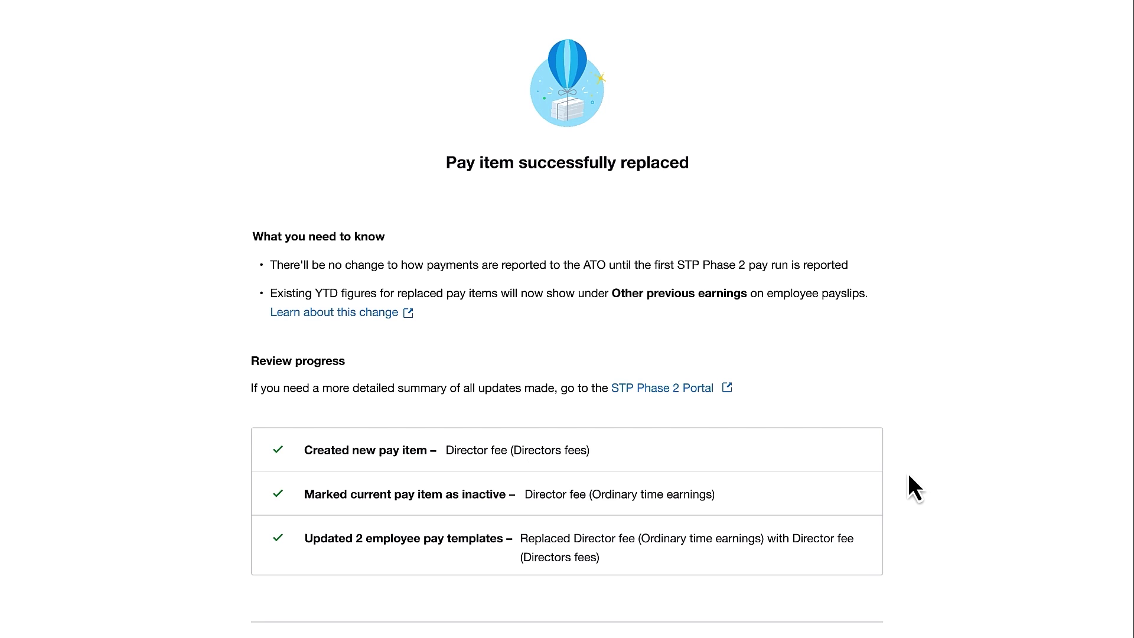
{"action": "scroll", "coordinate": [919, 473], "scroll_direction": "down", "scroll_amount": 3}
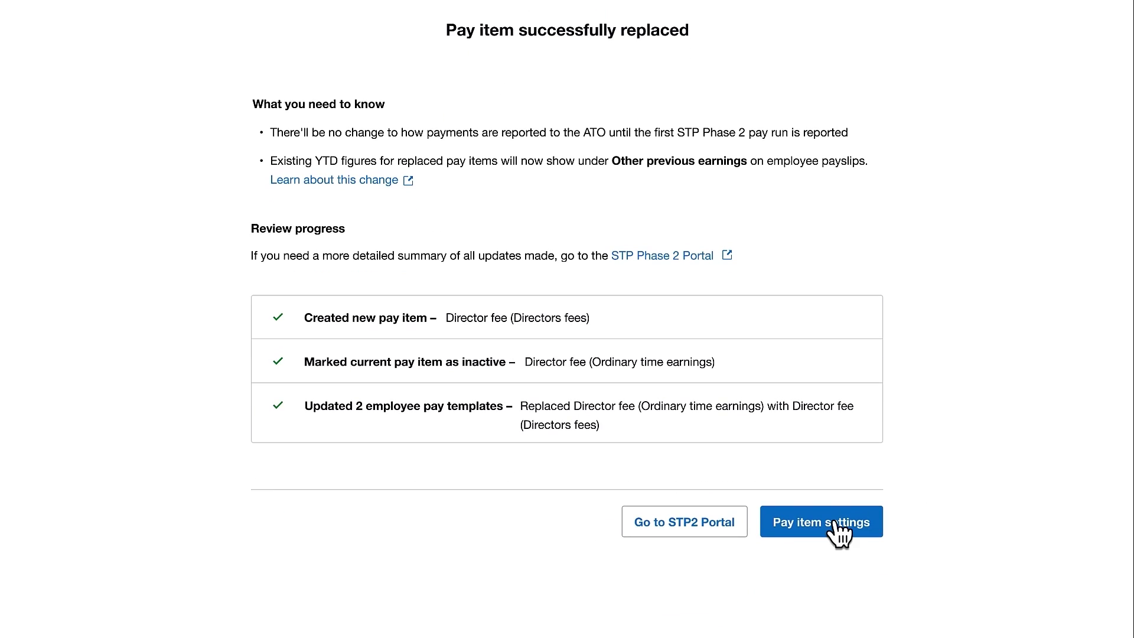
{"action": "left_click", "coordinate": [838, 528]}
Step: Check that Director fees uses the Directors fees category and the old Director fee is under Inactive earnings
{"action": "scroll", "coordinate": [987, 491], "scroll_direction": "down", "scroll_amount": 3}
{"action": "scroll", "coordinate": [987, 484], "scroll_direction": "down", "scroll_amount": 5}
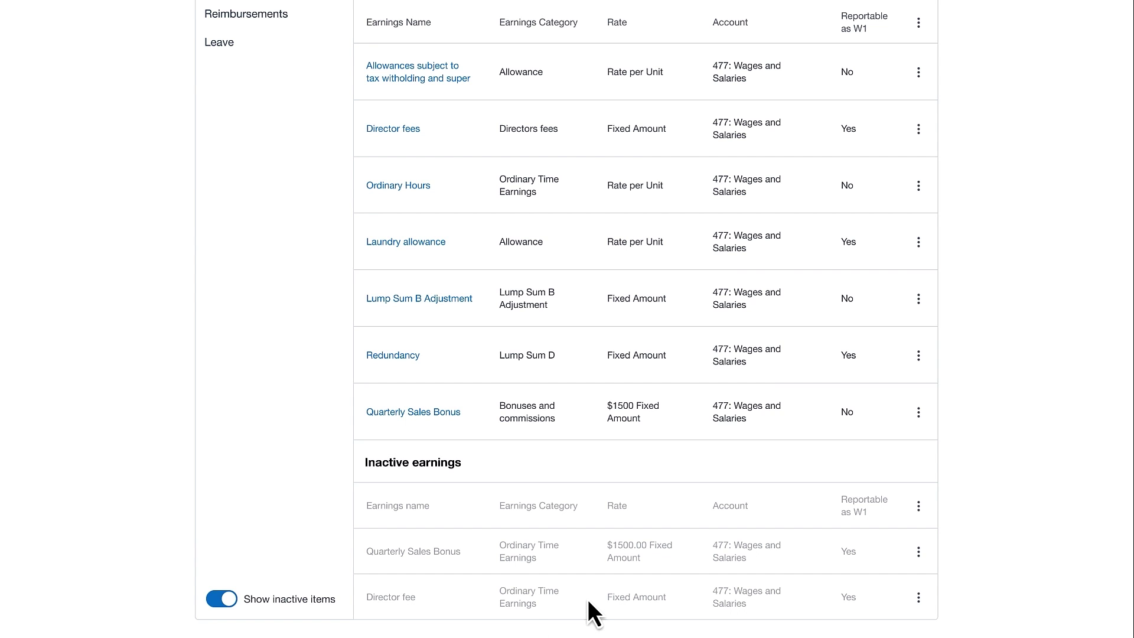
{"action": "scroll", "coordinate": [587, 599], "scroll_direction": "up", "scroll_amount": 6}
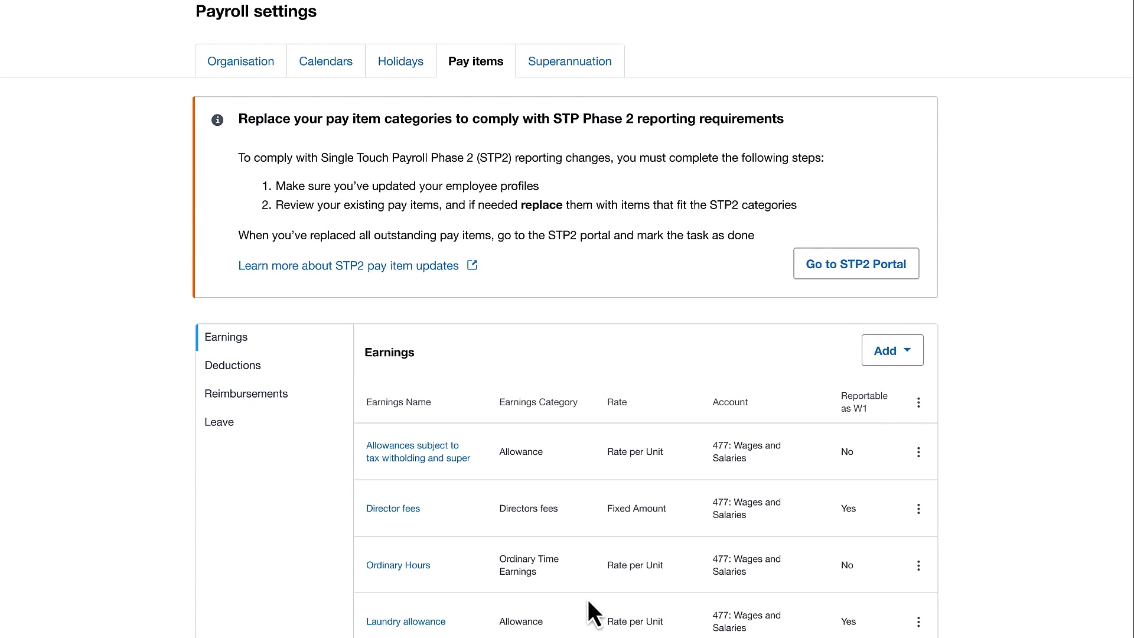
{"action": "left_click", "coordinate": [830, 279]}
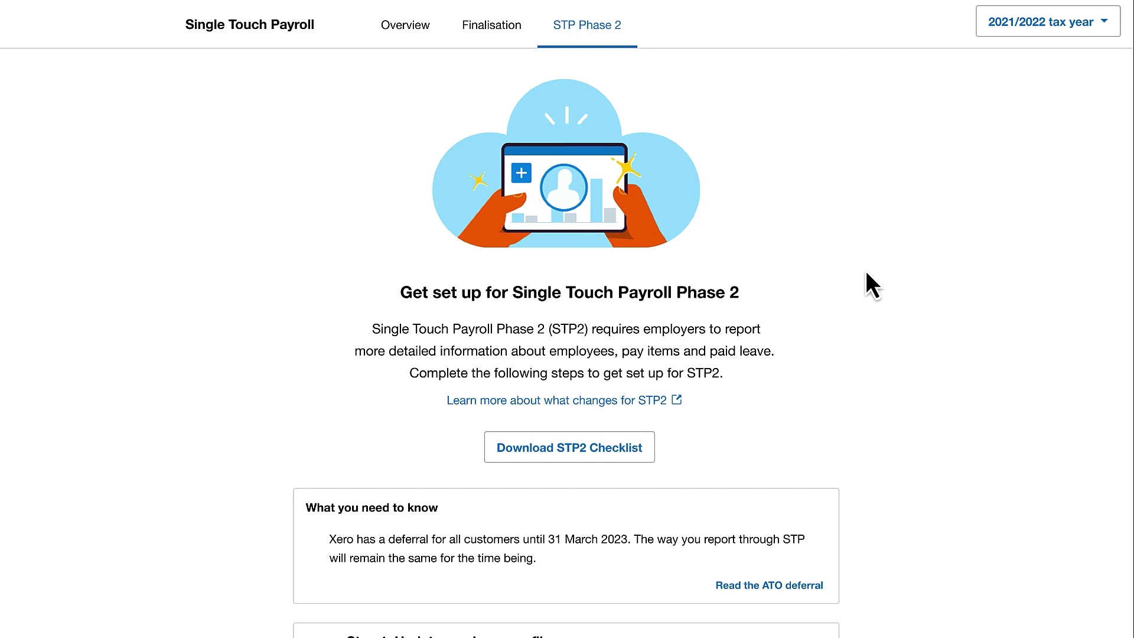
Step: In the STP2 portal, mark Allowances, Bonuses and commissions, and Directors fees as reviewed
{"action": "scroll", "coordinate": [866, 273], "scroll_direction": "down", "scroll_amount": 4}
{"action": "scroll", "coordinate": [866, 273], "scroll_direction": "down", "scroll_amount": 4}
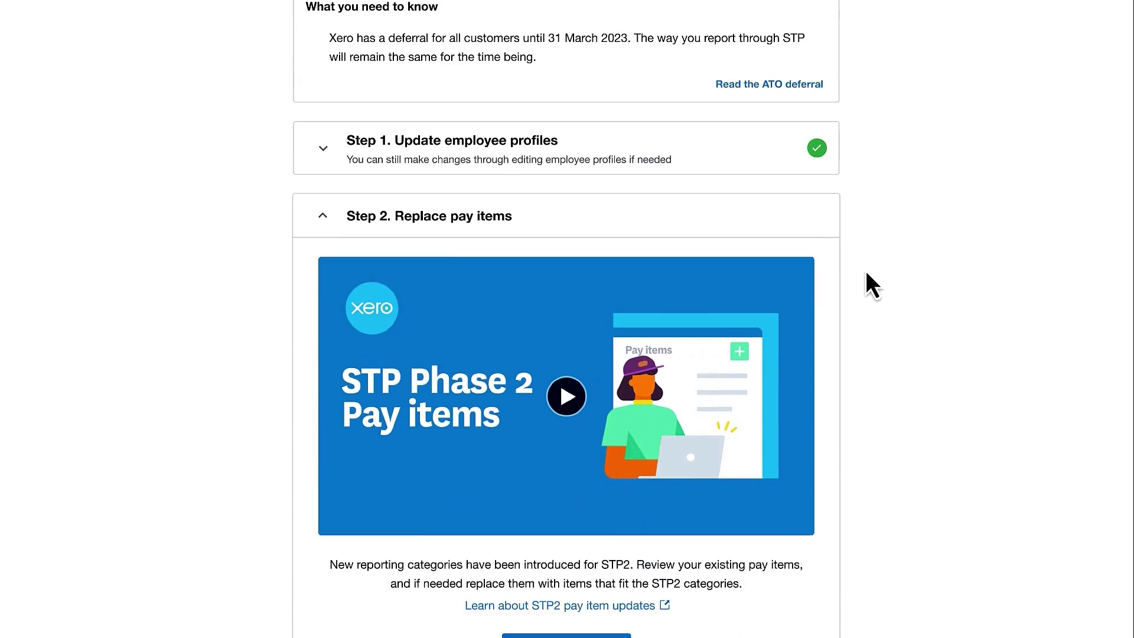
{"action": "scroll", "coordinate": [867, 273], "scroll_direction": "down", "scroll_amount": 7}
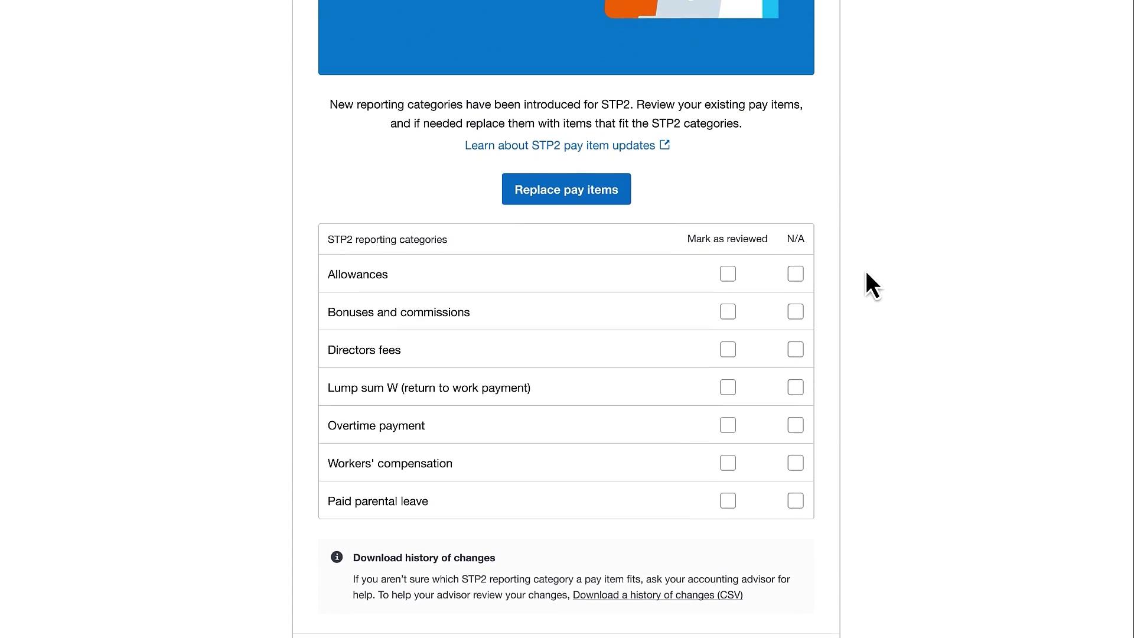
{"action": "scroll", "coordinate": [866, 270], "scroll_direction": "down", "scroll_amount": 2}
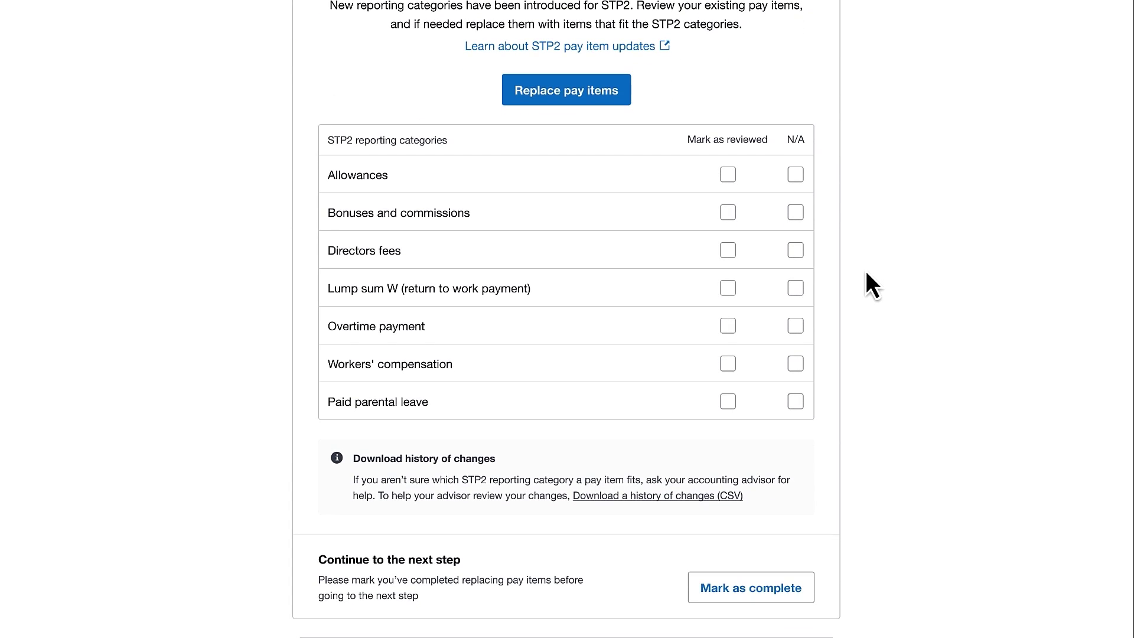
{"action": "left_click", "coordinate": [730, 176]}
{"action": "left_click", "coordinate": [729, 213]}
{"action": "left_click", "coordinate": [729, 251]}
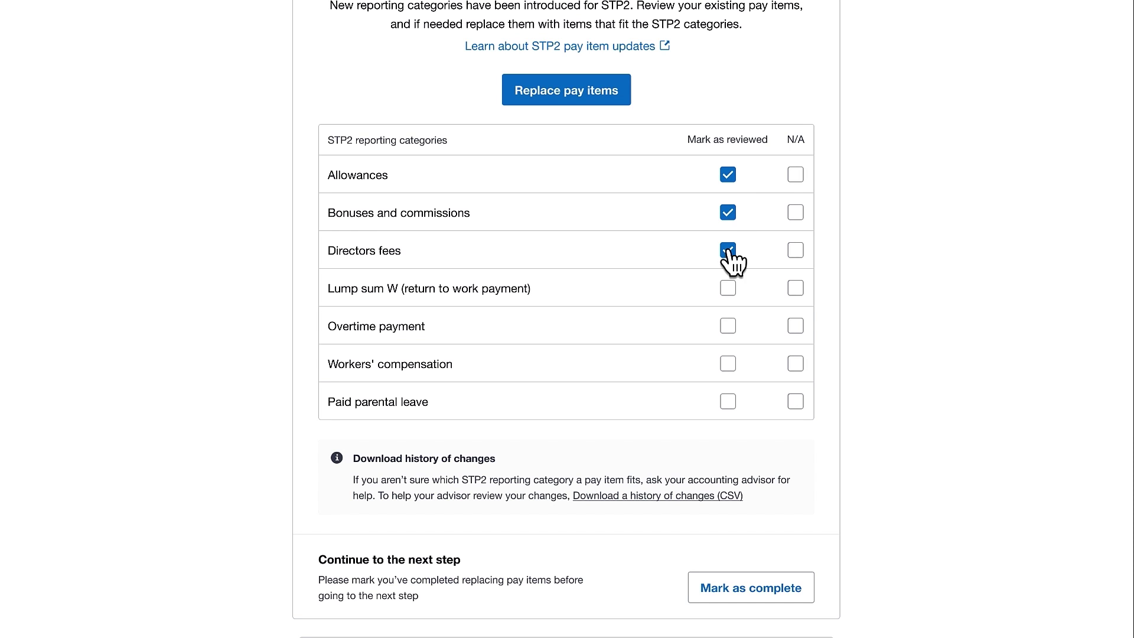
Step: Mark Lump sum W, Overtime, Workers' compensation and Paid parental leave N/A, then complete Step 2
{"action": "left_click", "coordinate": [795, 290]}
{"action": "left_click", "coordinate": [796, 326]}
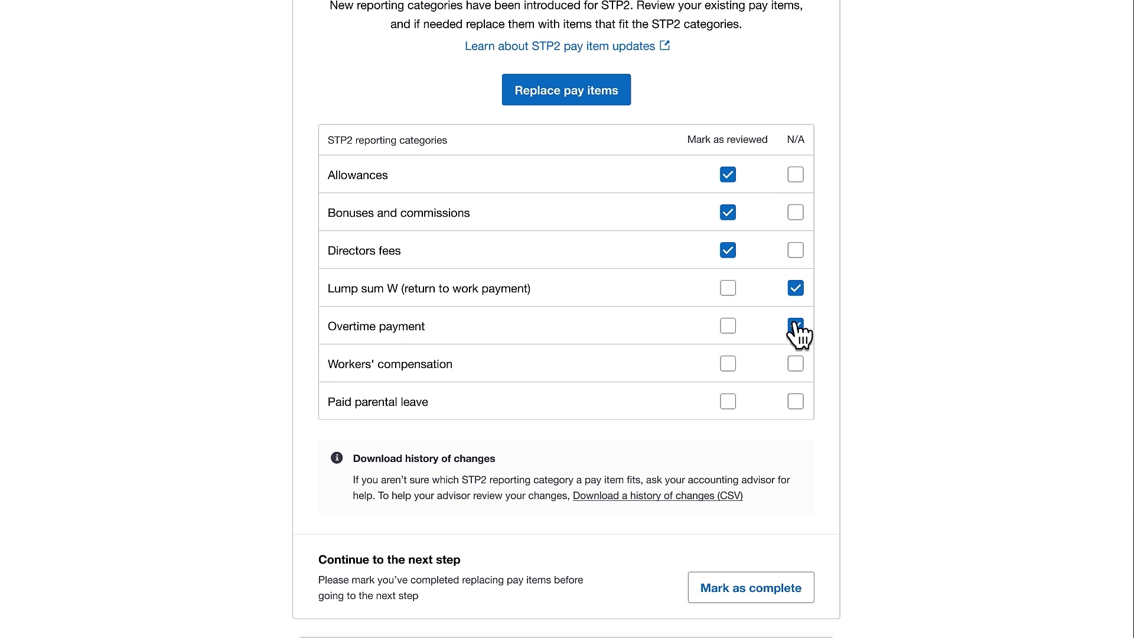
{"action": "left_click", "coordinate": [797, 366]}
{"action": "left_click", "coordinate": [799, 404]}
{"action": "left_click", "coordinate": [767, 597]}
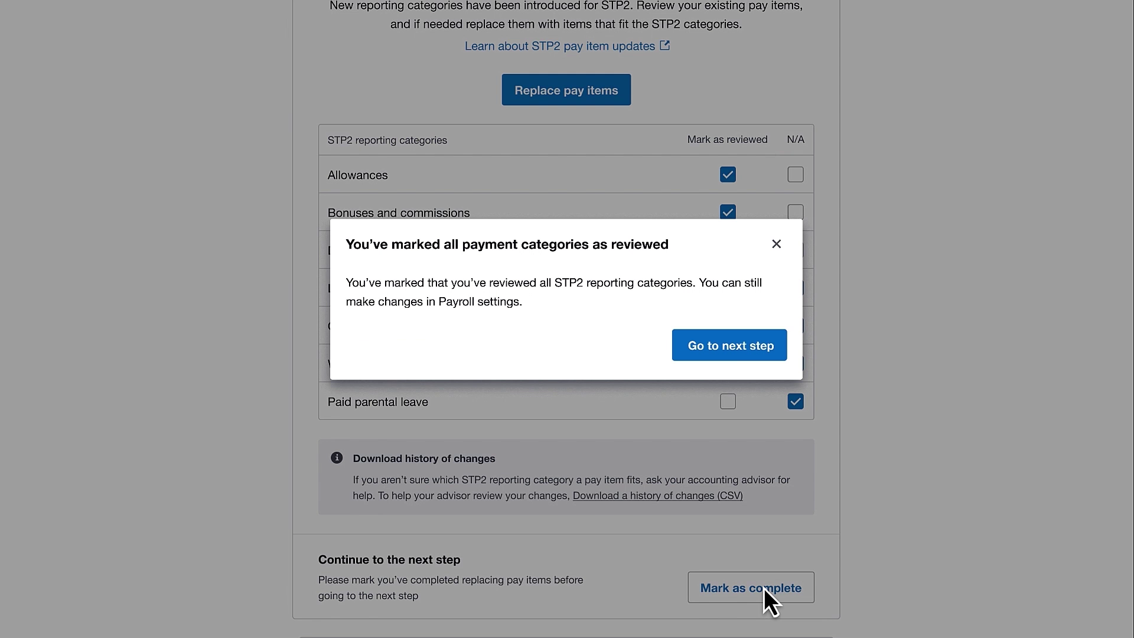
{"action": "left_click", "coordinate": [717, 348]}
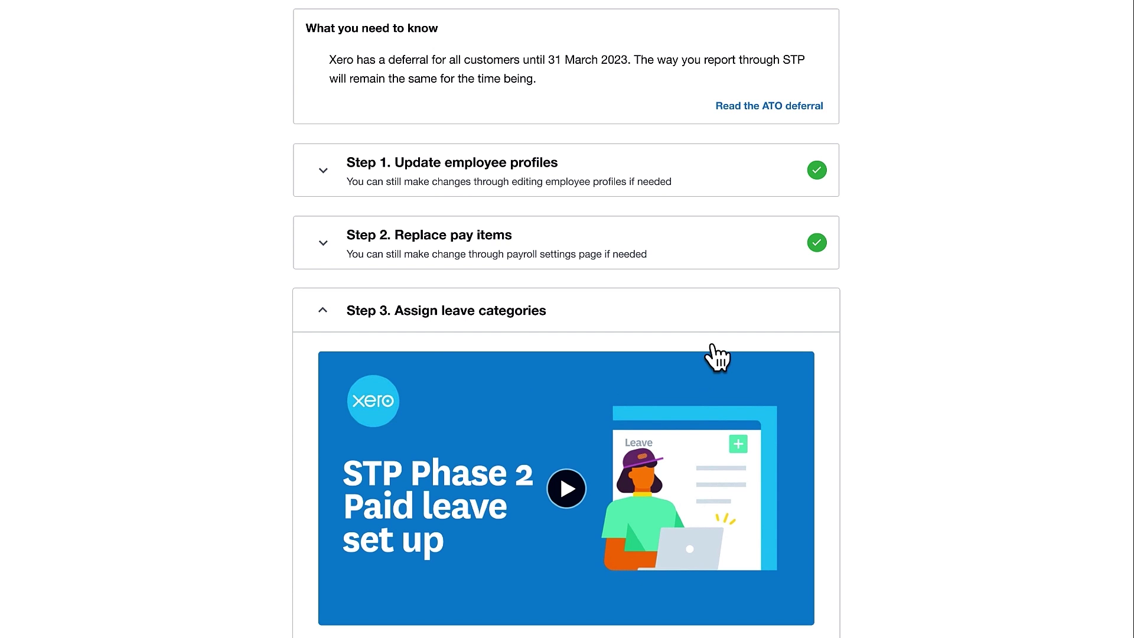